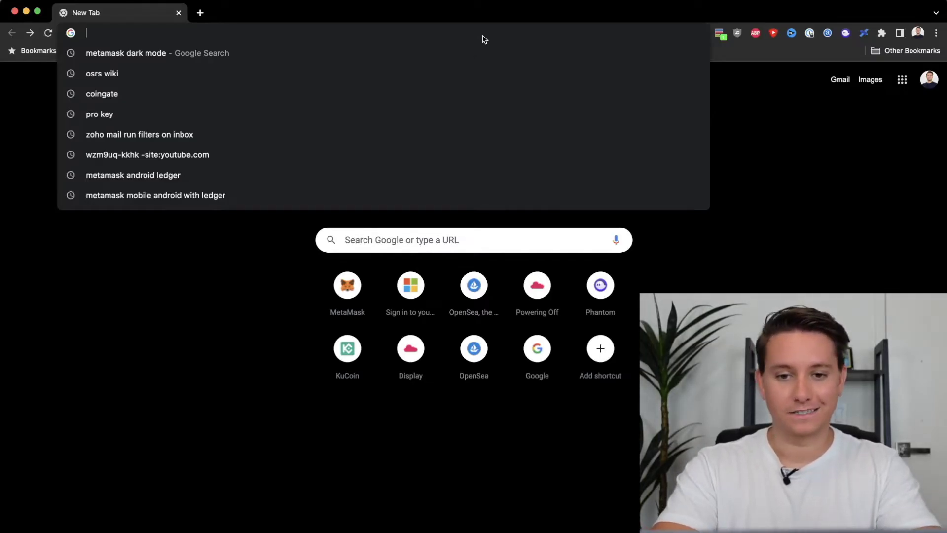
Step: Go to metamask.io from the pasted link and open its Chrome download page
{"action": "type", "text": "https://adamventure.link/metamask"}
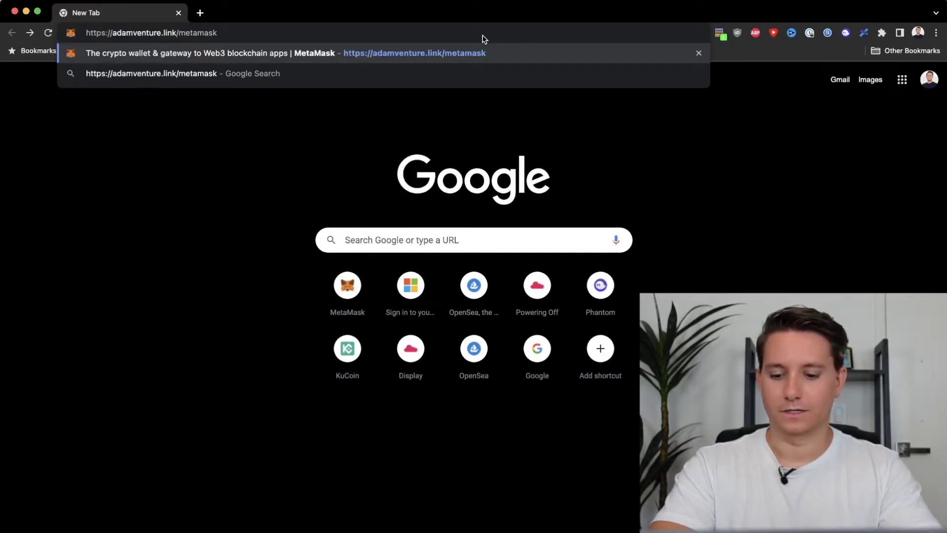
{"action": "key", "text": "Return"}
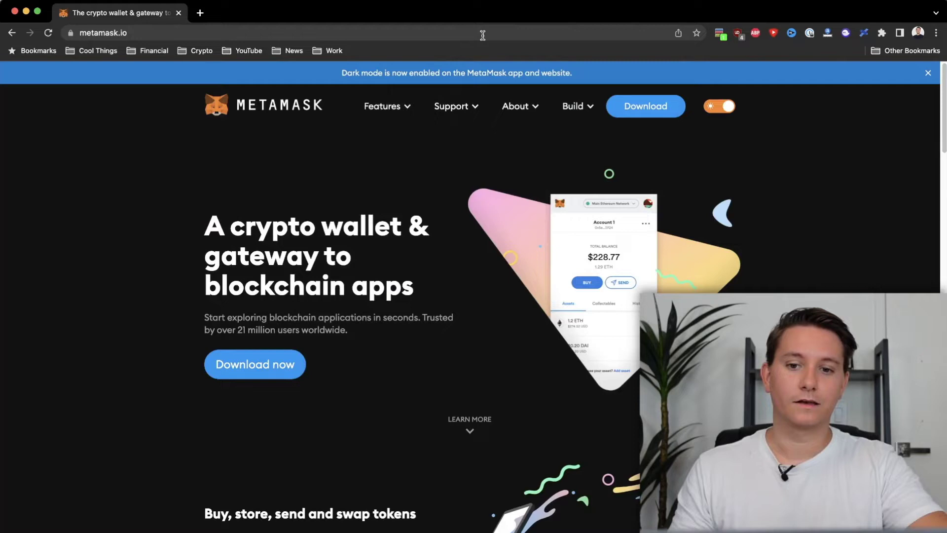
{"action": "left_click", "coordinate": [647, 110]}
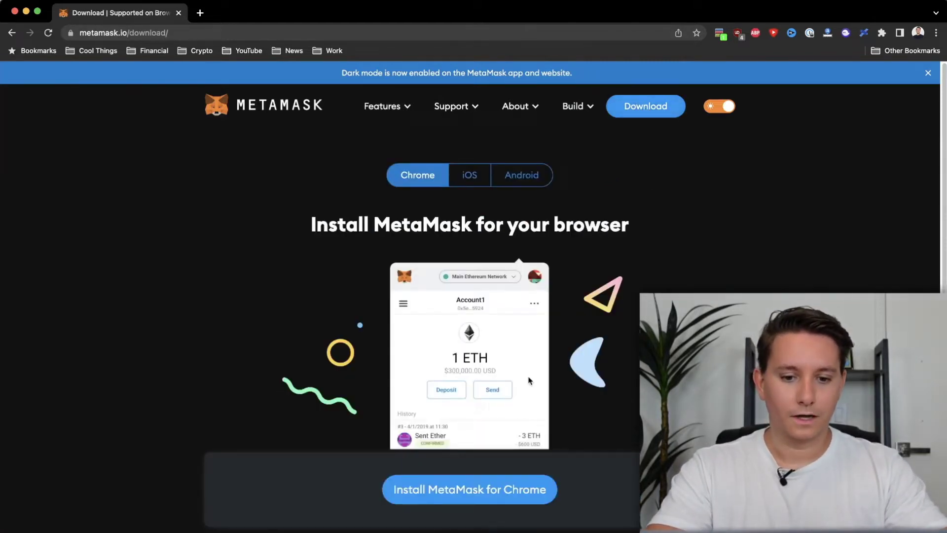
Step: Add the MetaMask extension to Chrome from its Web Store listing, approving its permissions
{"action": "left_click", "coordinate": [483, 489]}
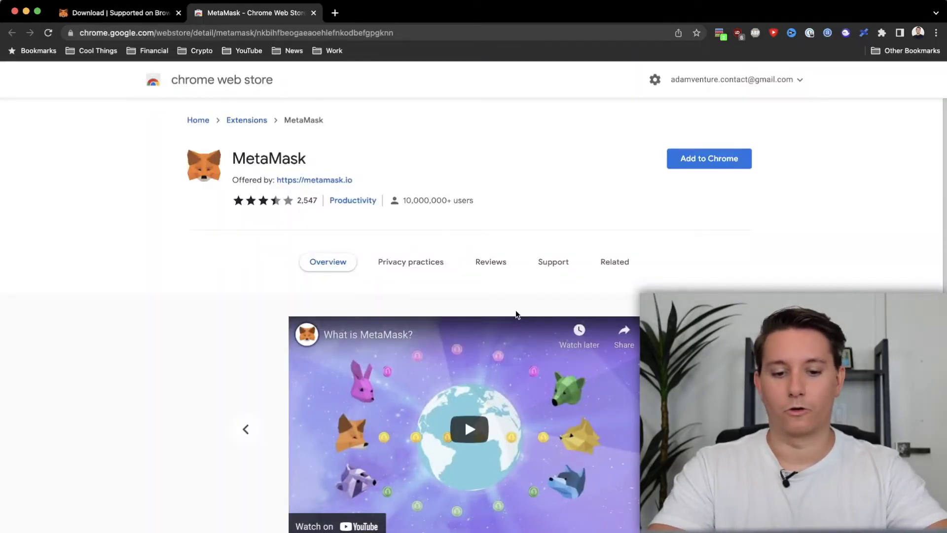
{"action": "left_click", "coordinate": [719, 160]}
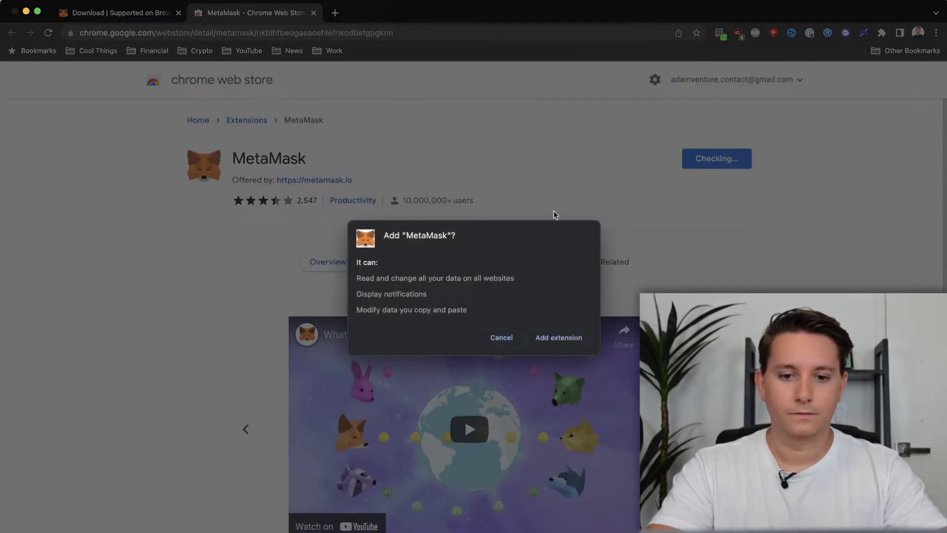
{"action": "left_click", "coordinate": [571, 338]}
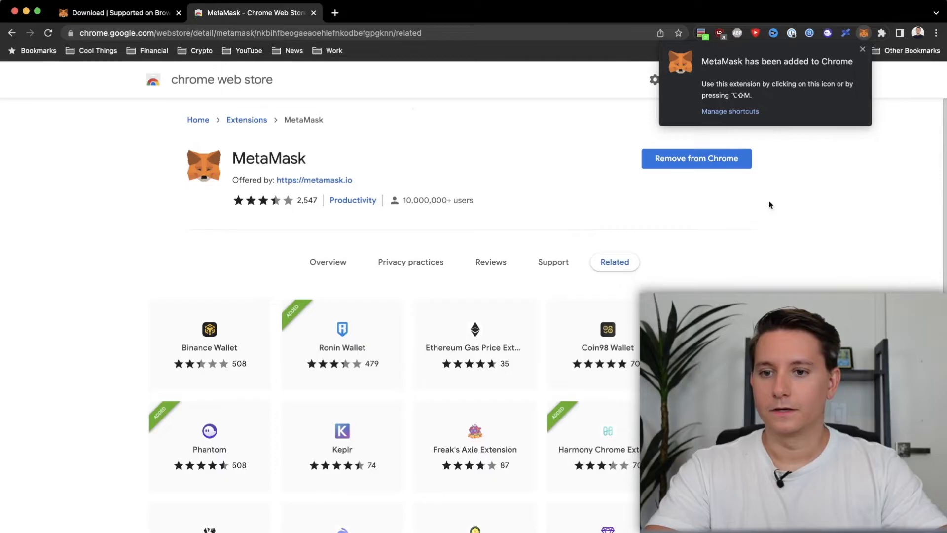
Step: Pin MetaMask to the Chrome toolbar via the Extensions menu
{"action": "left_click", "coordinate": [863, 50]}
{"action": "left_click", "coordinate": [881, 33]}
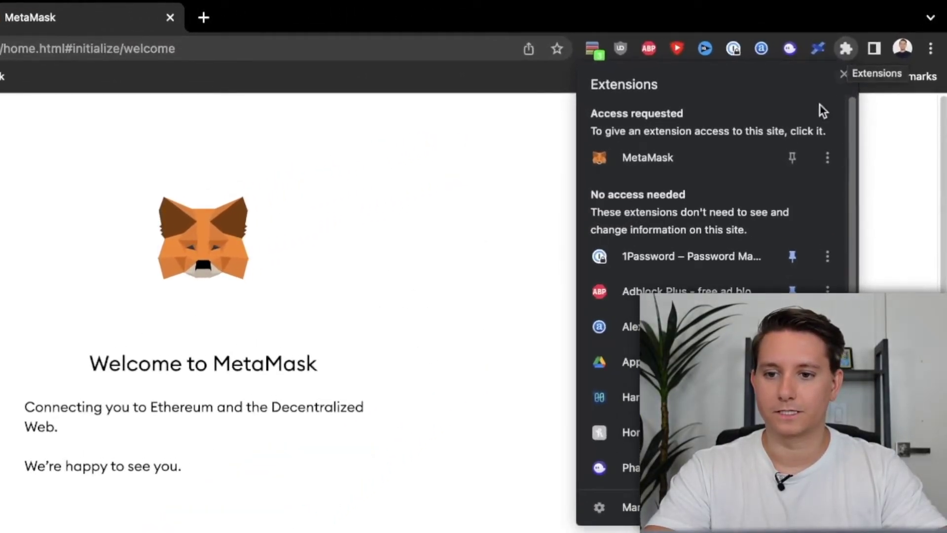
{"action": "left_click", "coordinate": [793, 159]}
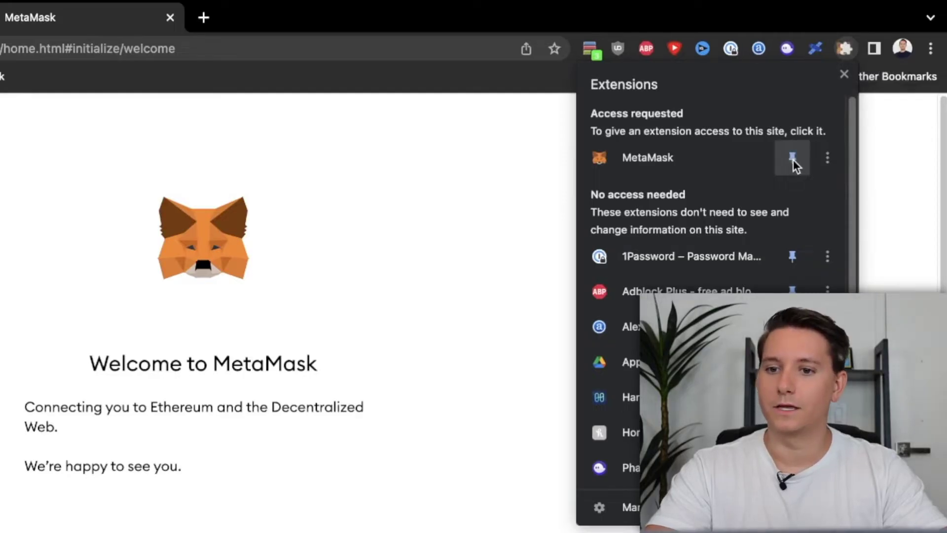
{"action": "left_click", "coordinate": [208, 299]}
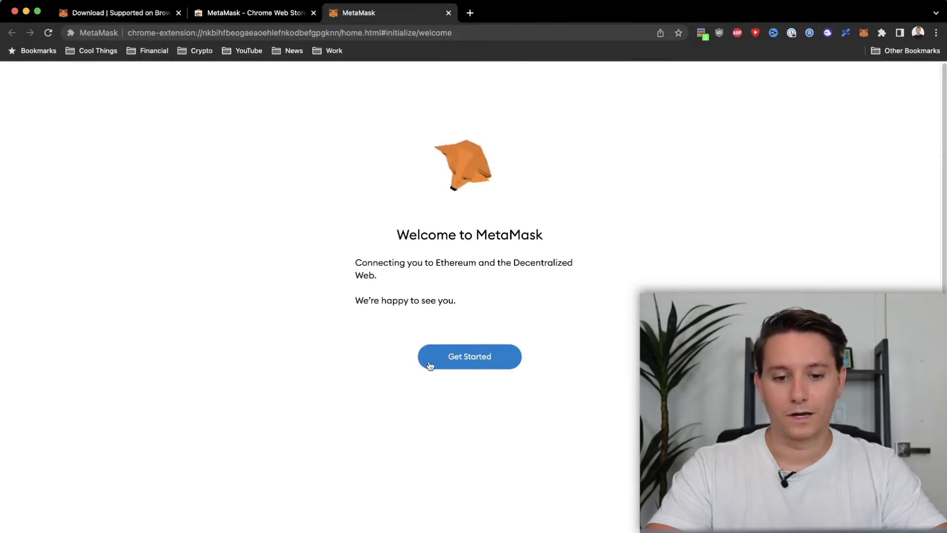
Step: Create a new password-protected wallet, accepting the Terms of Use and postponing the recovery-phrase backup
{"action": "left_click", "coordinate": [470, 357]}
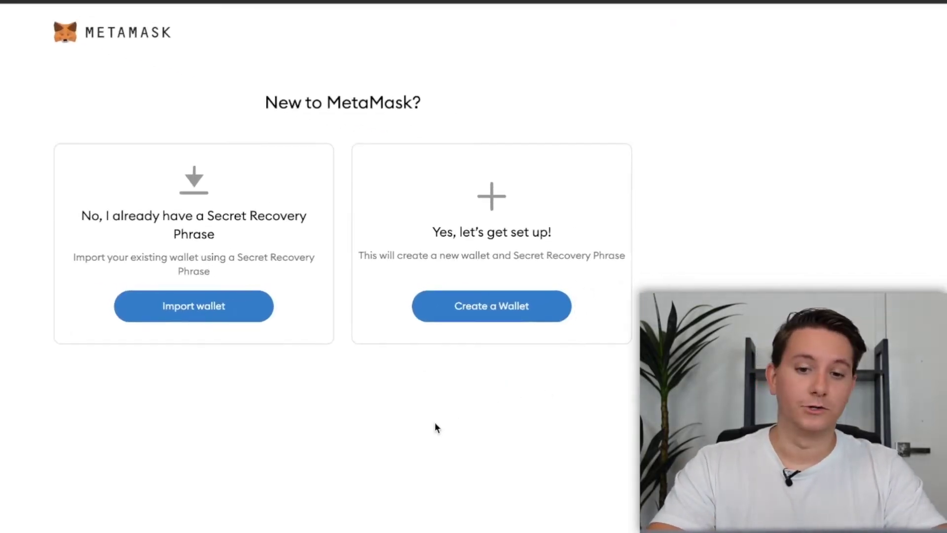
{"action": "left_click", "coordinate": [491, 308]}
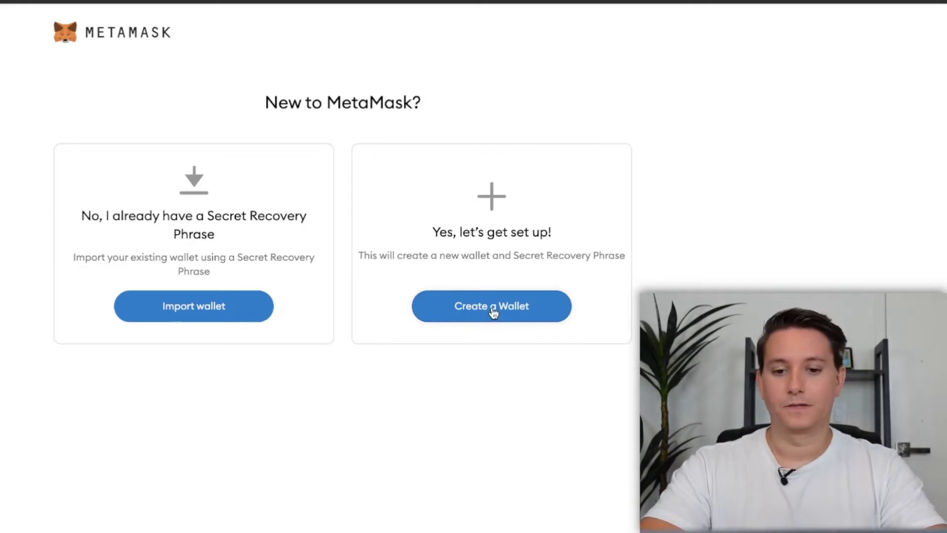
{"action": "left_click", "coordinate": [492, 308]}
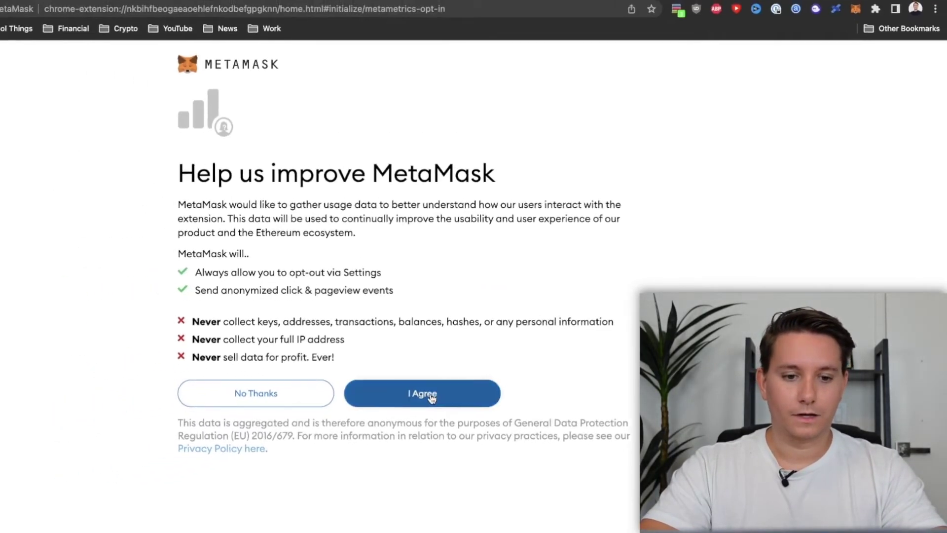
{"action": "left_click", "coordinate": [349, 412]}
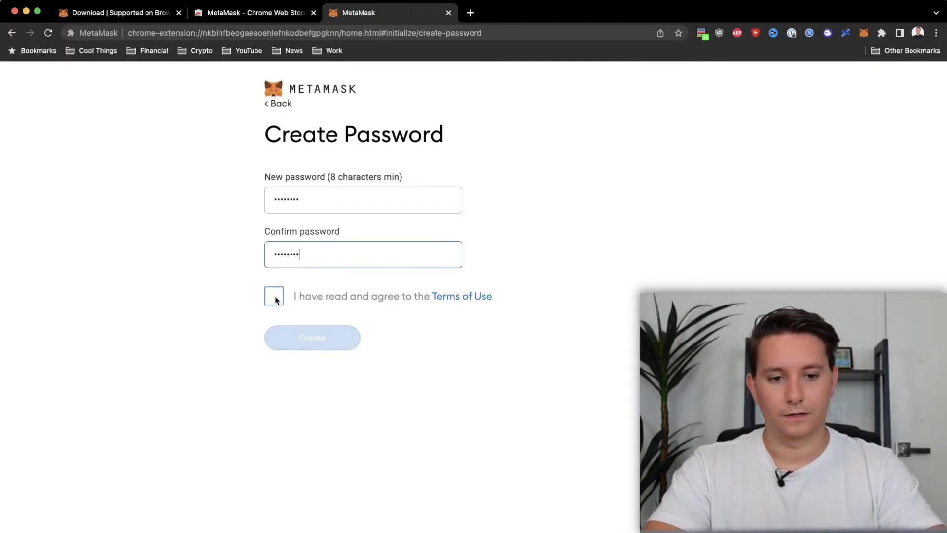
{"action": "left_click", "coordinate": [276, 298]}
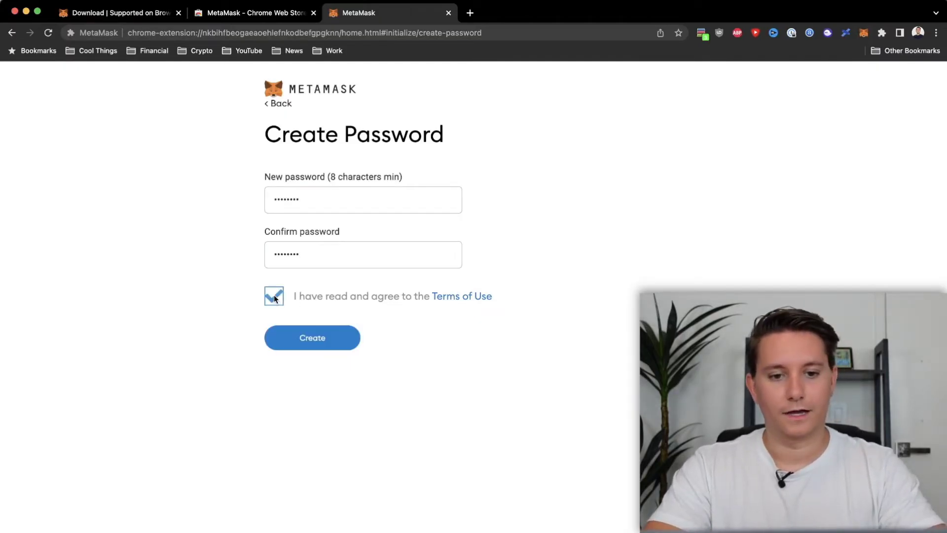
{"action": "left_click", "coordinate": [312, 337]}
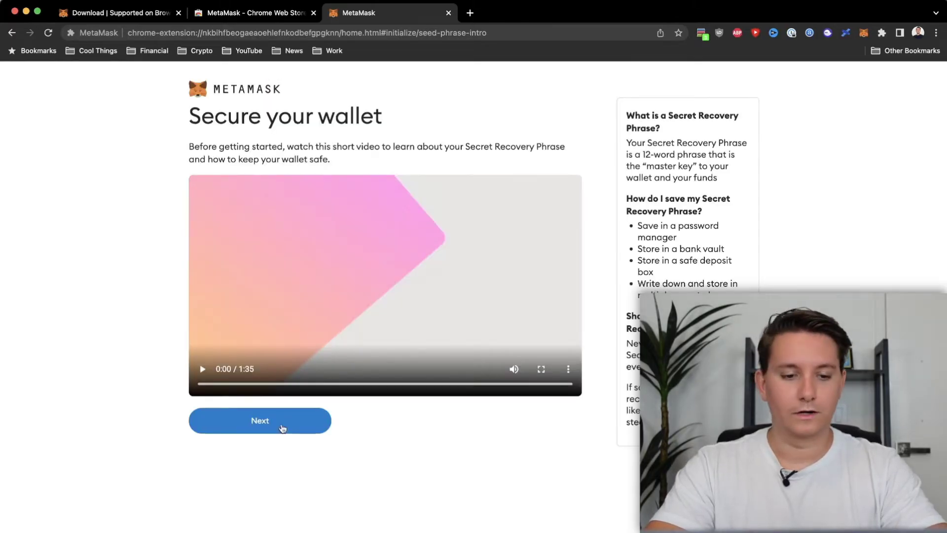
{"action": "left_click", "coordinate": [295, 423]}
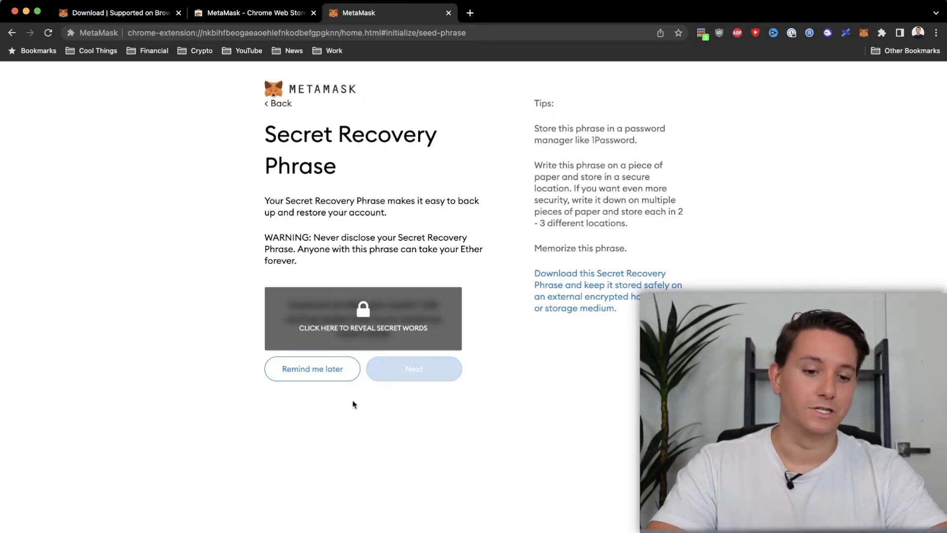
{"action": "left_click", "coordinate": [312, 369]}
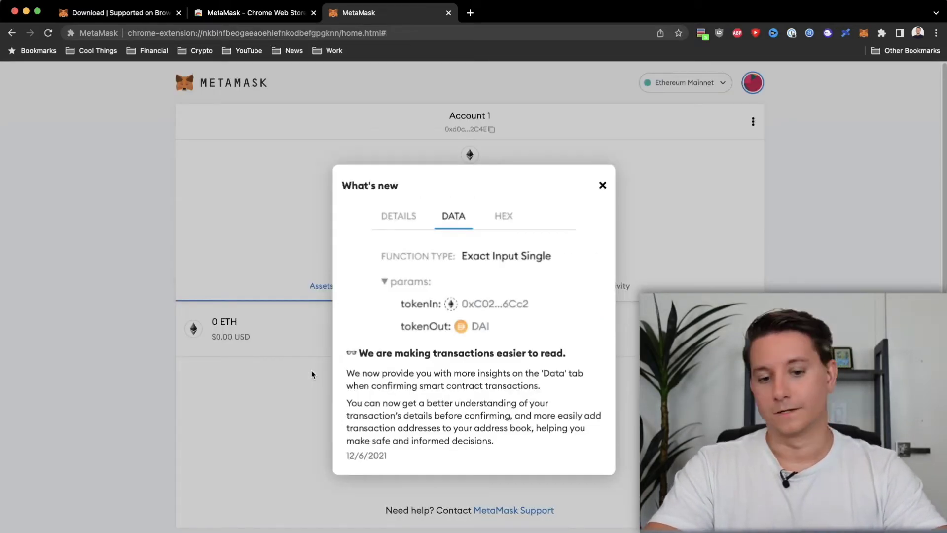
Step: Dismiss the What's new notice and open My Accounts, showing Account 1 at 0 ETH
{"action": "left_click", "coordinate": [603, 185]}
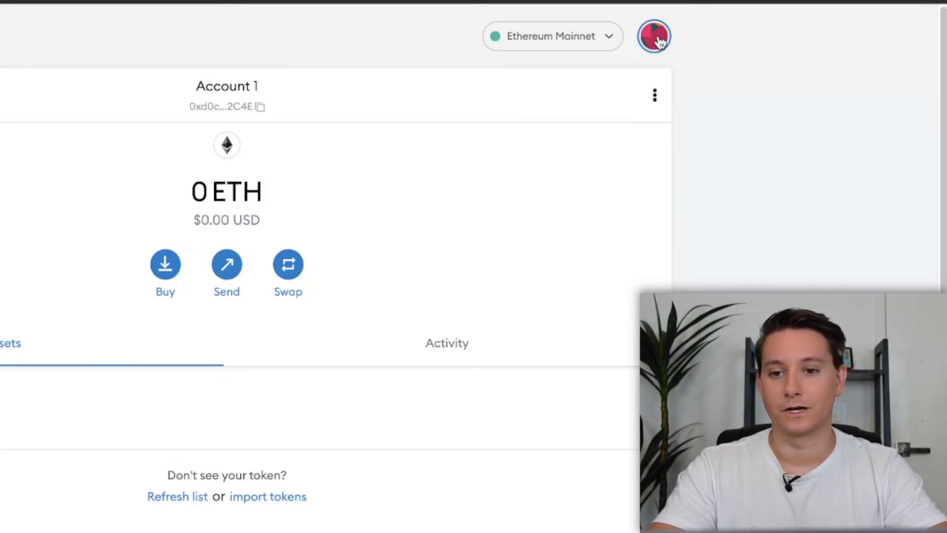
{"action": "left_click", "coordinate": [658, 41]}
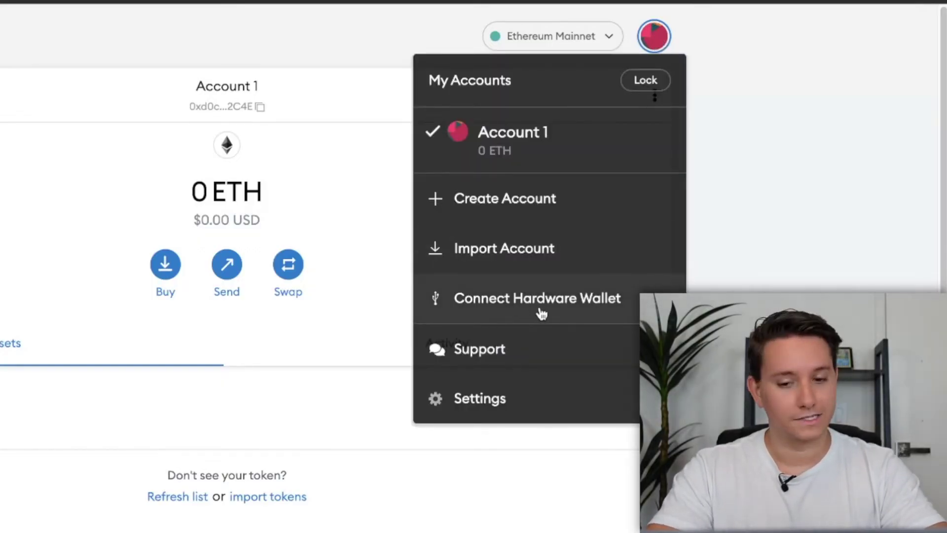
{"action": "left_click", "coordinate": [520, 397]}
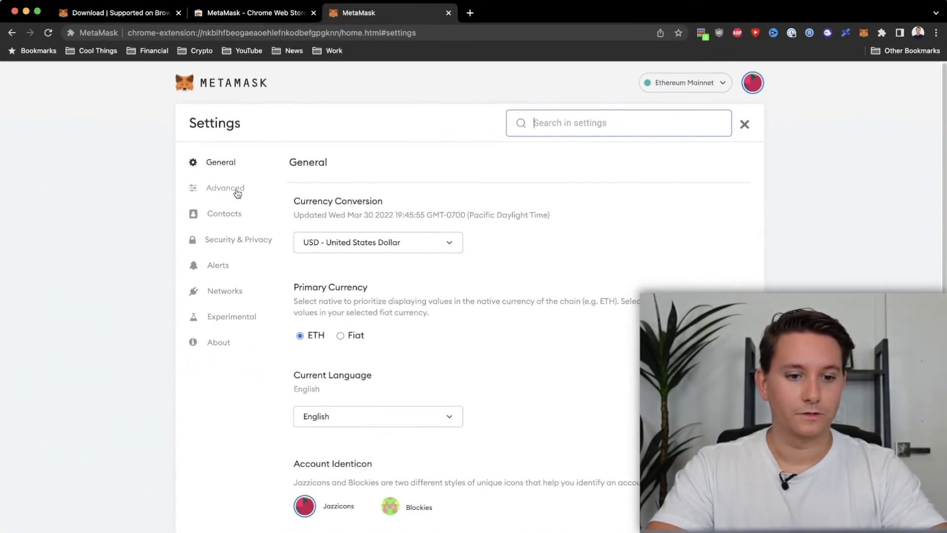
{"action": "left_click", "coordinate": [238, 193]}
{"action": "scroll", "coordinate": [142, 469], "scroll_direction": "down", "scroll_amount": 7}
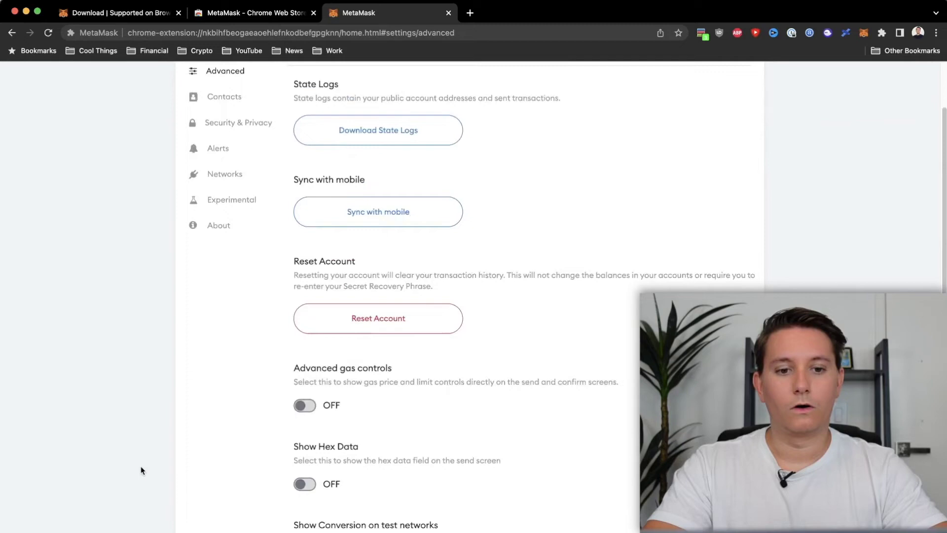
{"action": "scroll", "coordinate": [141, 469], "scroll_direction": "down", "scroll_amount": 8}
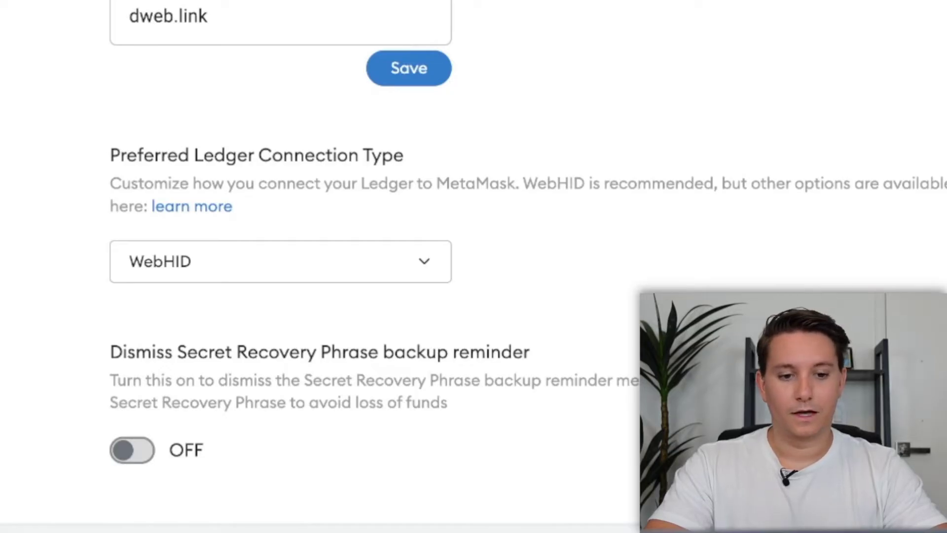
{"action": "left_click", "coordinate": [142, 273]}
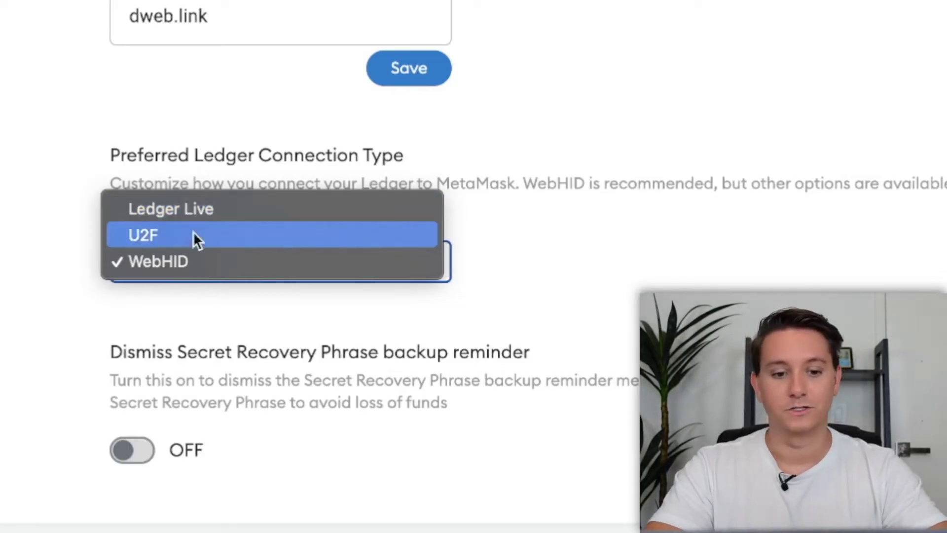
{"action": "left_click", "coordinate": [194, 262]}
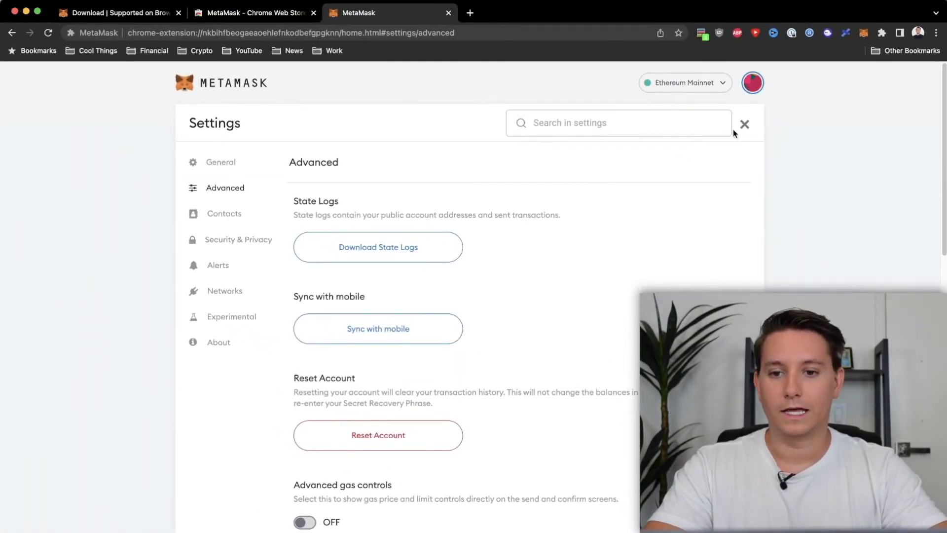
{"action": "left_click", "coordinate": [745, 125]}
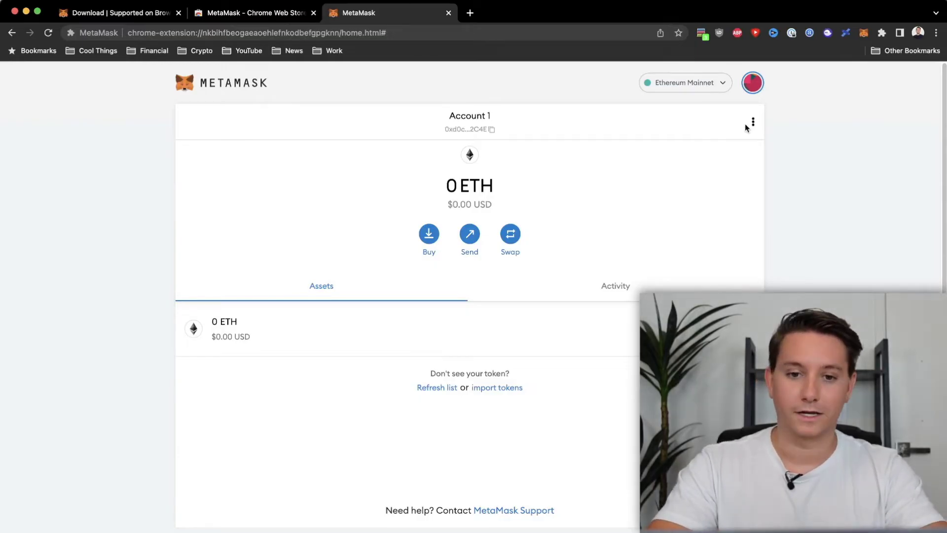
Step: From the account menu, choose Connect Hardware Wallet and select Ledger
{"action": "left_click", "coordinate": [753, 87]}
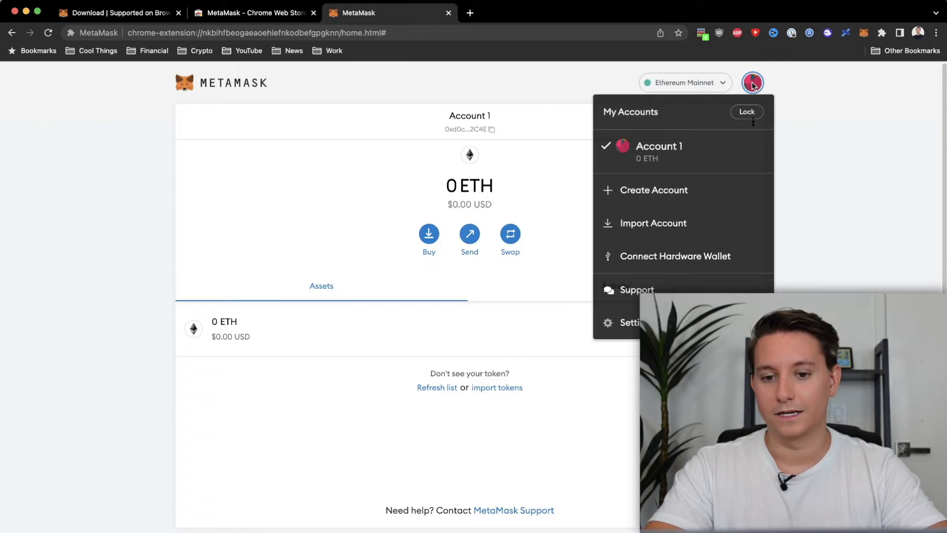
{"action": "left_click", "coordinate": [682, 260]}
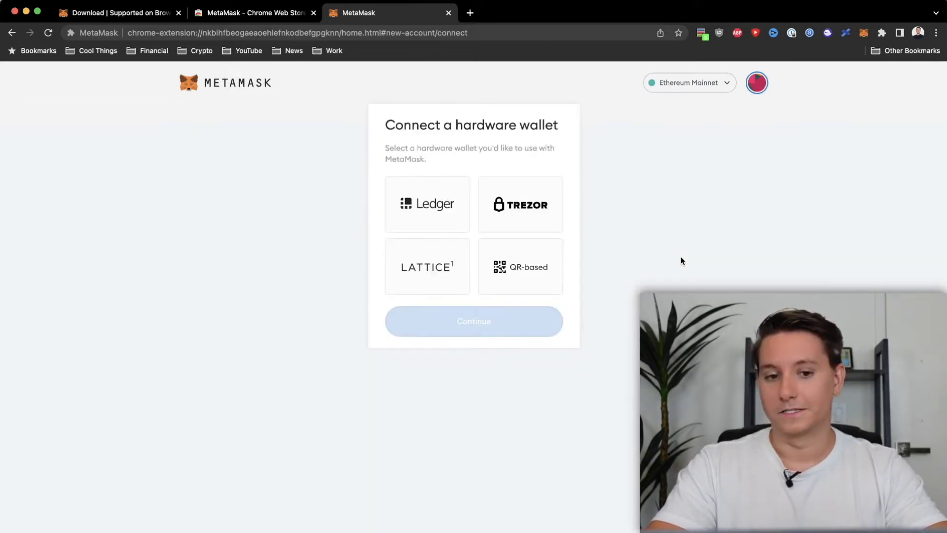
{"action": "left_click", "coordinate": [428, 221]}
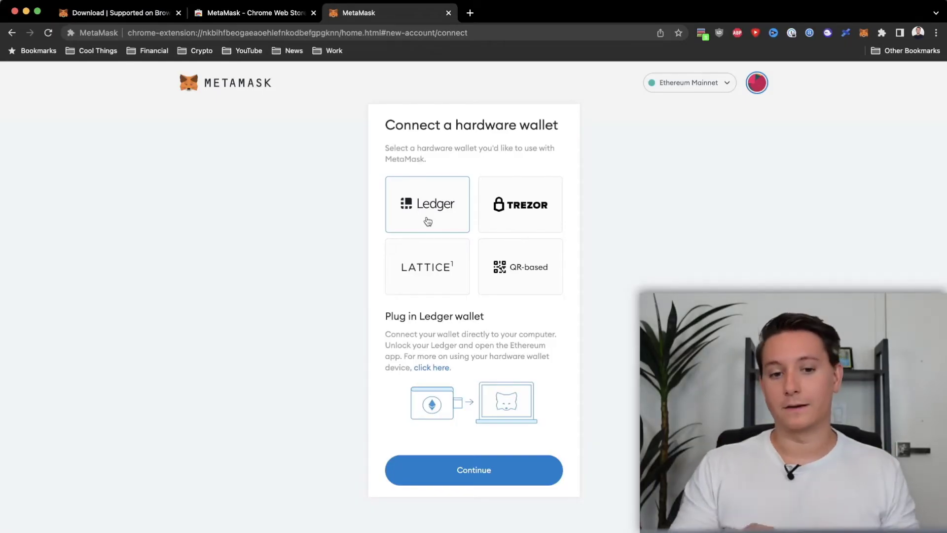
Step: Connect the paired Ledger Nano X so its five accounts are listed with ETH balances
{"action": "left_click", "coordinate": [475, 471]}
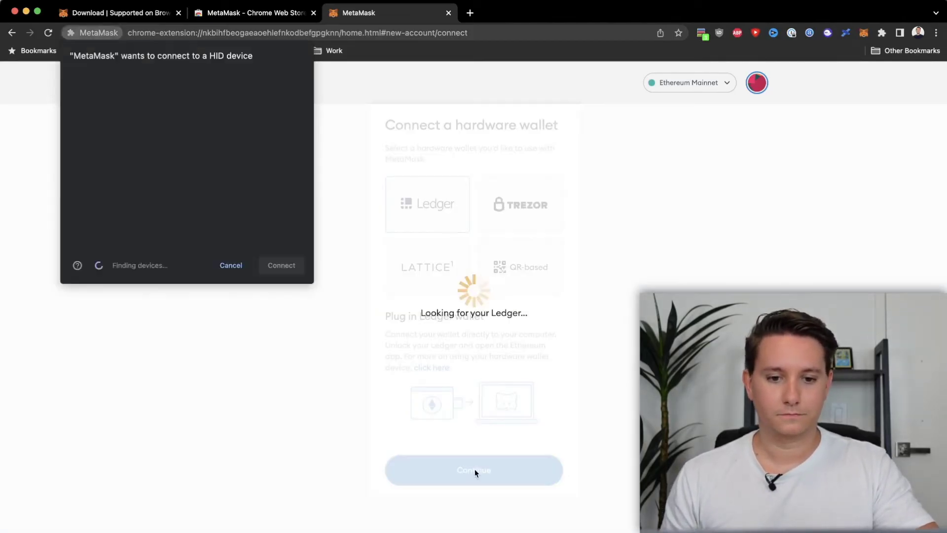
{"action": "left_click", "coordinate": [158, 79]}
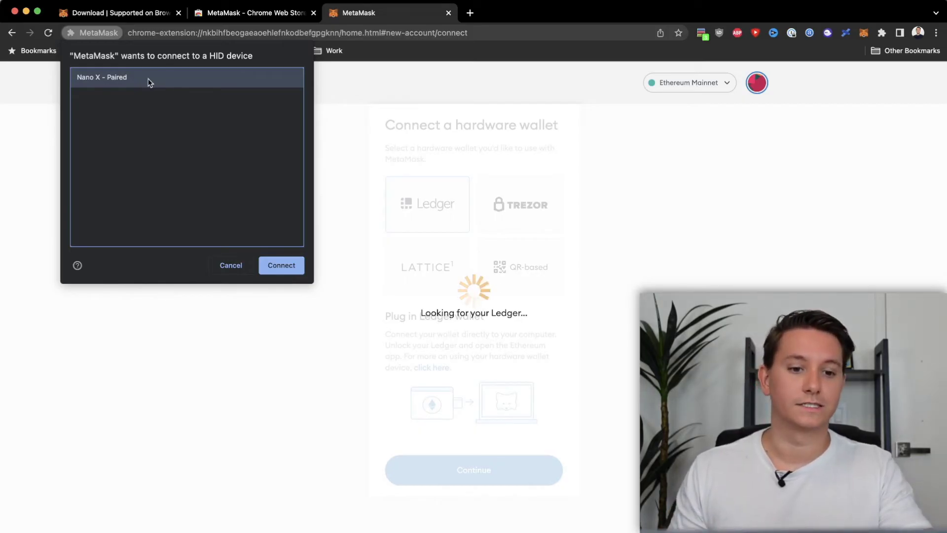
{"action": "left_click", "coordinate": [282, 265]}
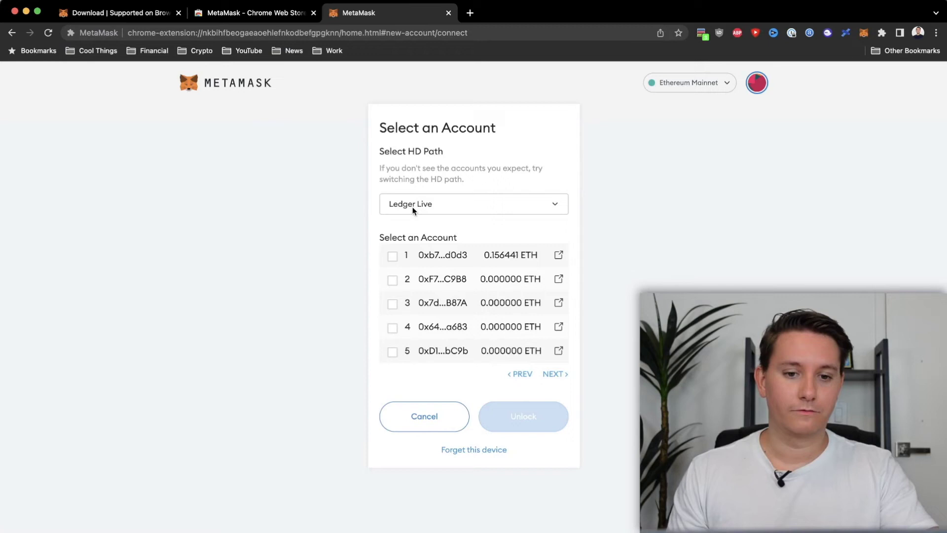
Step: Select only Ledger account 1 and unlock it as Ledger 1 holding 0.1564 ETH
{"action": "left_click", "coordinate": [392, 256]}
{"action": "left_click", "coordinate": [392, 279]}
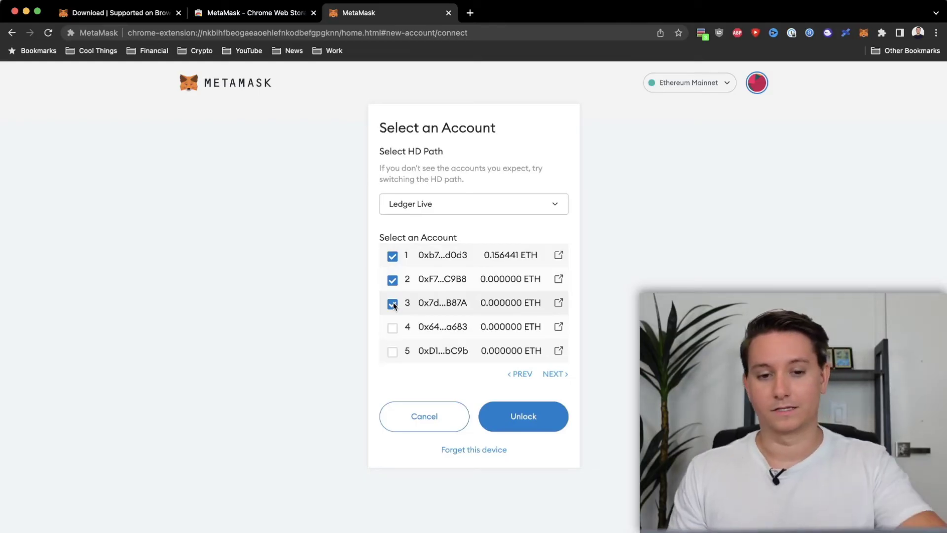
{"action": "left_click", "coordinate": [392, 303]}
{"action": "left_click", "coordinate": [393, 282]}
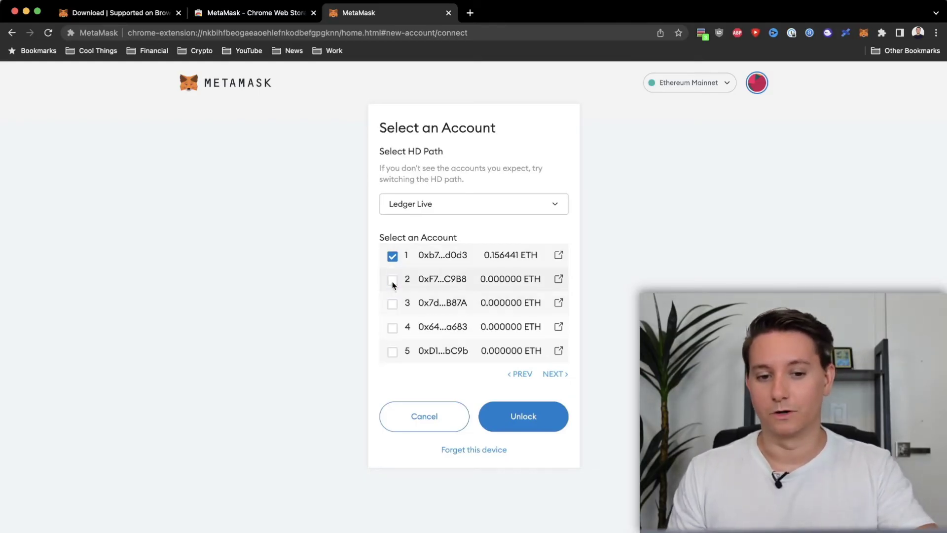
{"action": "left_click", "coordinate": [522, 417]}
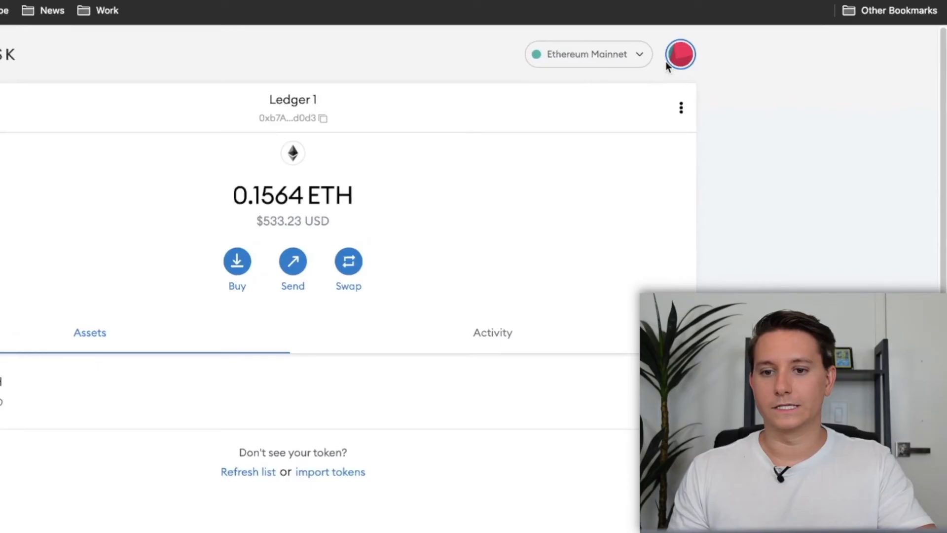
Step: Open My Accounts to confirm Ledger 1 is listed with 0.15644178 ETH
{"action": "left_click", "coordinate": [647, 46]}
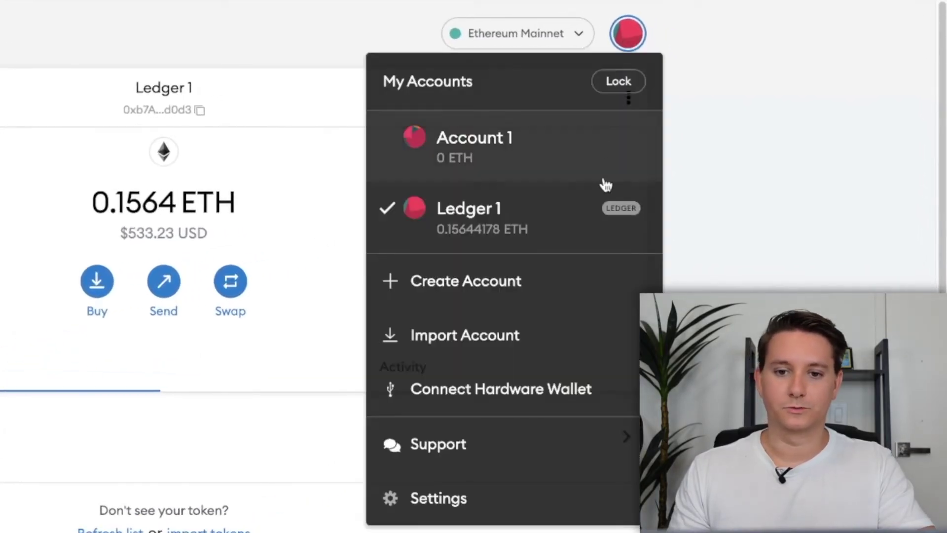